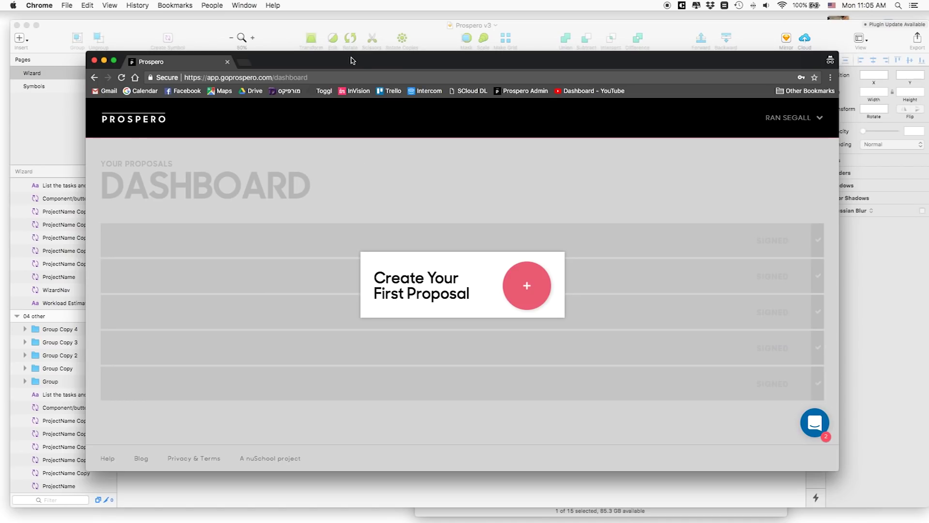
- Start the first proposal and accept the default client info, leaving the company name and description empty
{"action": "left_click_drag", "start_coordinate": [352, 60], "coordinate": [350, 54]}
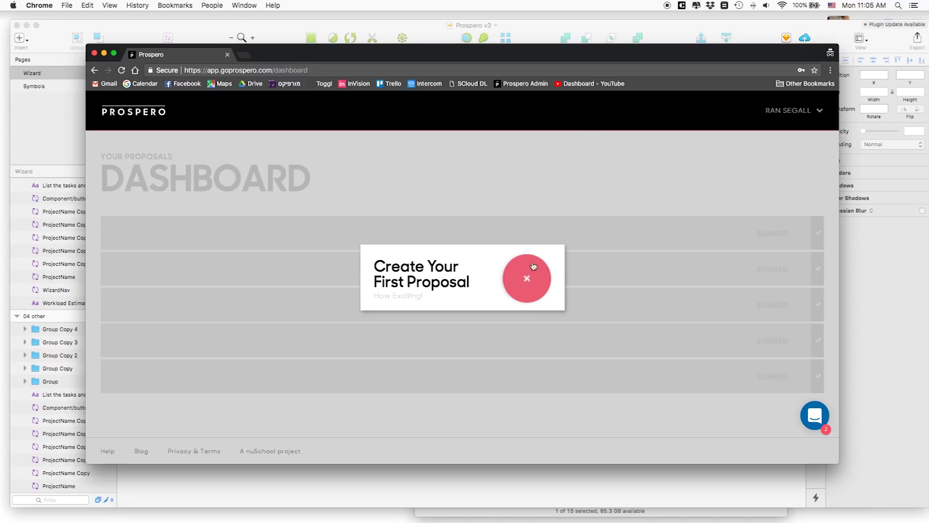
{"action": "left_click", "coordinate": [527, 285]}
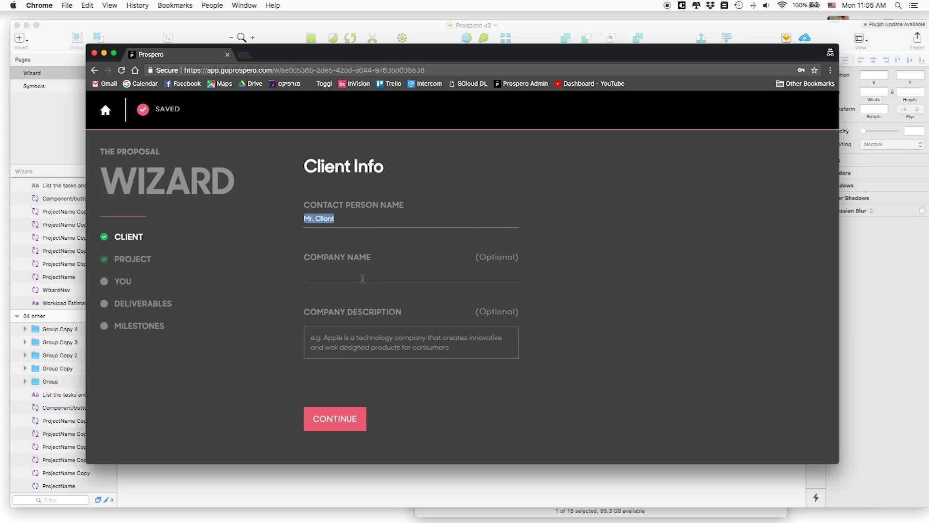
{"action": "left_click", "coordinate": [338, 417]}
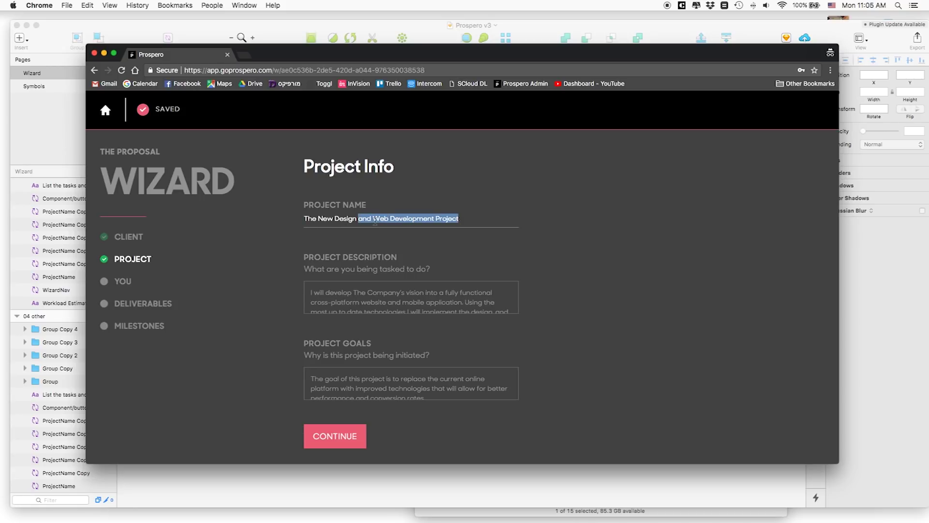
- Read through the default project description and continue the wizard with the default project info
{"action": "scroll", "coordinate": [369, 298], "scroll_direction": "down", "scroll_amount": 1}
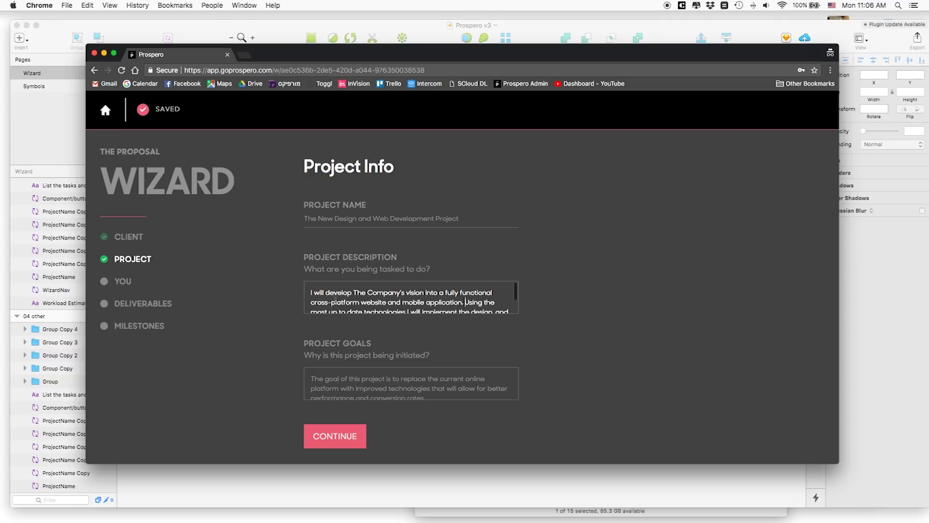
{"action": "scroll", "coordinate": [409, 310], "scroll_direction": "down", "scroll_amount": 2}
{"action": "scroll", "coordinate": [405, 290], "scroll_direction": "up", "scroll_amount": 2}
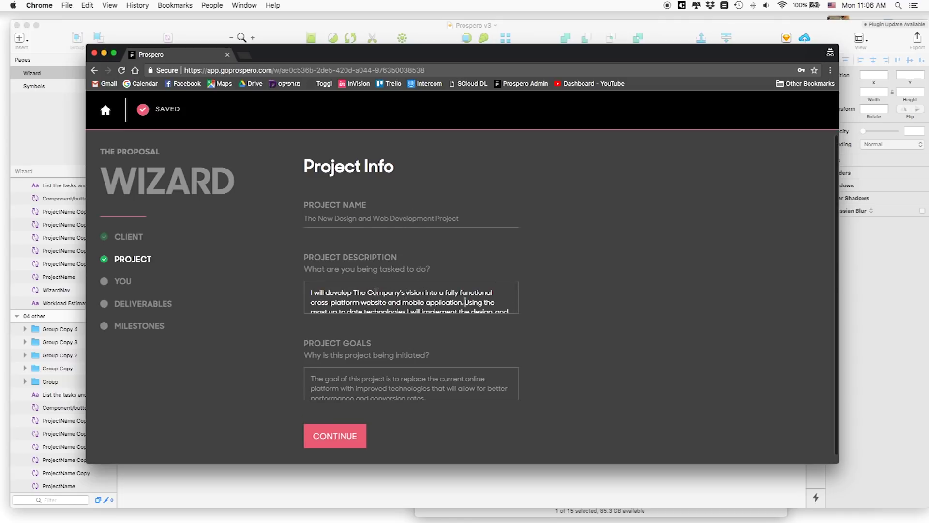
{"action": "scroll", "coordinate": [484, 295], "scroll_direction": "down", "scroll_amount": 3}
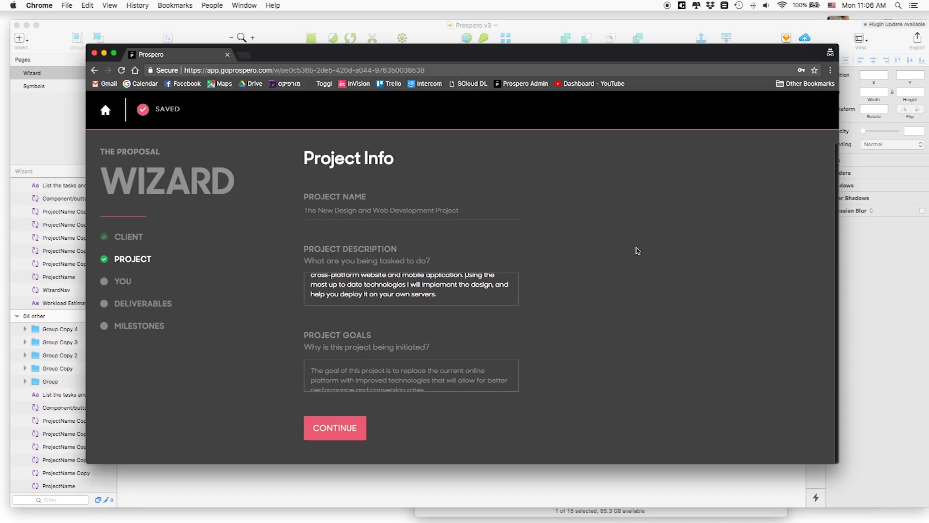
{"action": "left_click", "coordinate": [333, 428]}
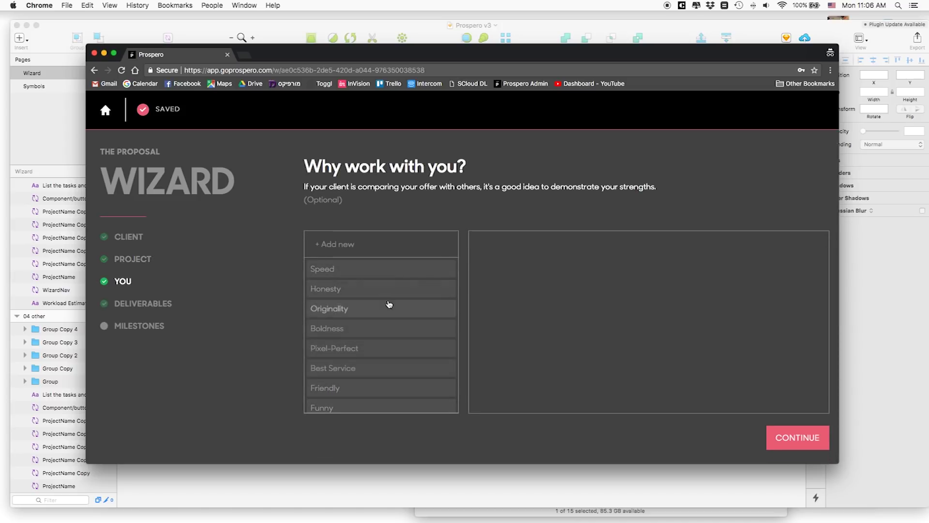
- Add Honesty and Pixel-Perfect as reasons to work with you and continue to the deliverables
{"action": "left_click", "coordinate": [352, 316]}
{"action": "left_click", "coordinate": [352, 325]}
{"action": "left_click", "coordinate": [798, 437]}
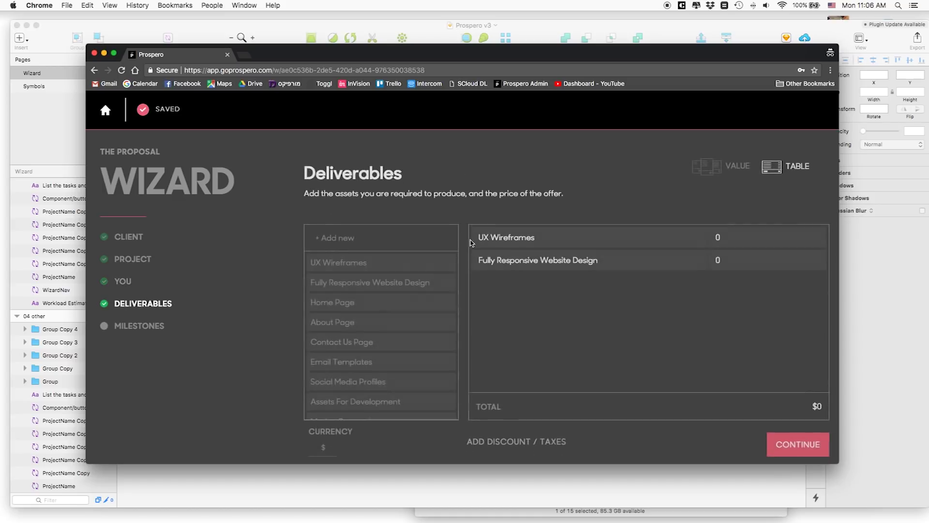
- Compare the Value and Table layouts for the deliverables, keep Table, and continue to the milestones
{"action": "mouse_move", "coordinate": [835, 267]}
{"action": "left_mouse_down"}
{"action": "mouse_move", "coordinate": [587, 257]}
{"action": "mouse_move", "coordinate": [841, 249]}
{"action": "left_mouse_up"}
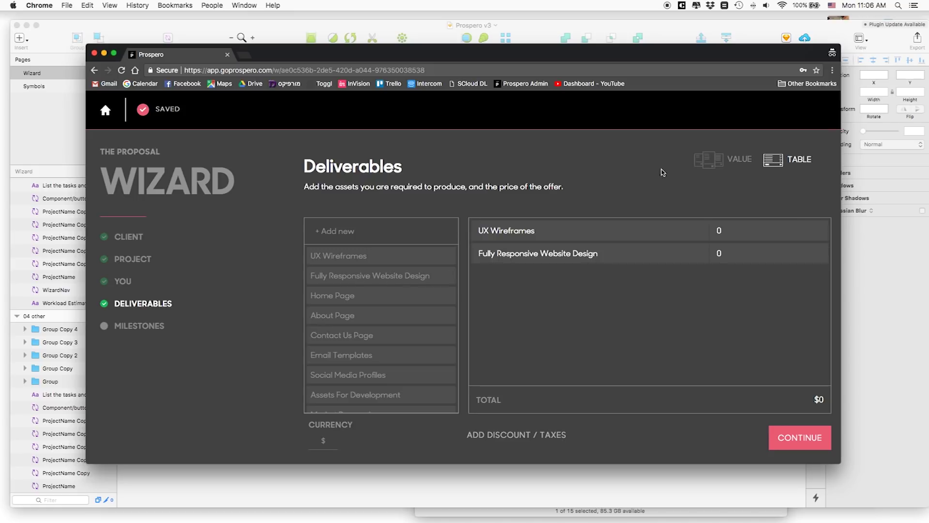
{"action": "left_click", "coordinate": [724, 160]}
{"action": "left_click", "coordinate": [773, 161]}
{"action": "scroll", "coordinate": [384, 339], "scroll_direction": "down", "scroll_amount": 4}
{"action": "scroll", "coordinate": [368, 341], "scroll_direction": "up", "scroll_amount": 4}
{"action": "left_click", "coordinate": [793, 438]}
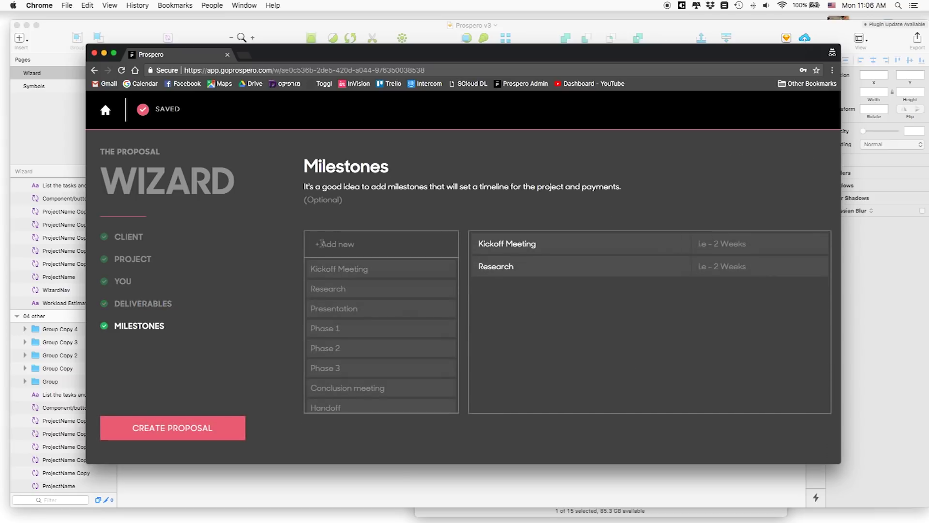
- Revisit the Project, You, Deliverables and Milestones sections of the wizard and create the proposal
{"action": "left_click", "coordinate": [127, 259]}
{"action": "left_click", "coordinate": [123, 283]}
{"action": "left_click", "coordinate": [125, 304]}
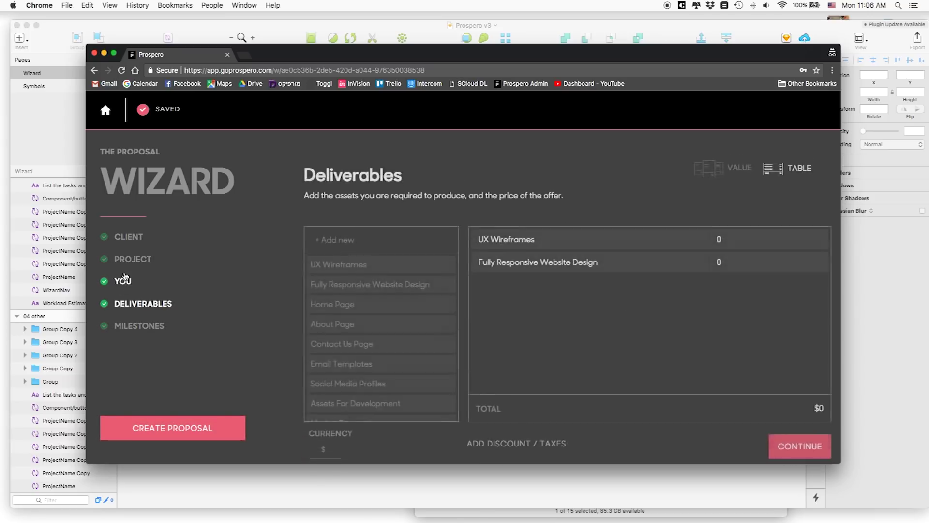
{"action": "left_click", "coordinate": [123, 280]}
{"action": "left_click", "coordinate": [133, 326]}
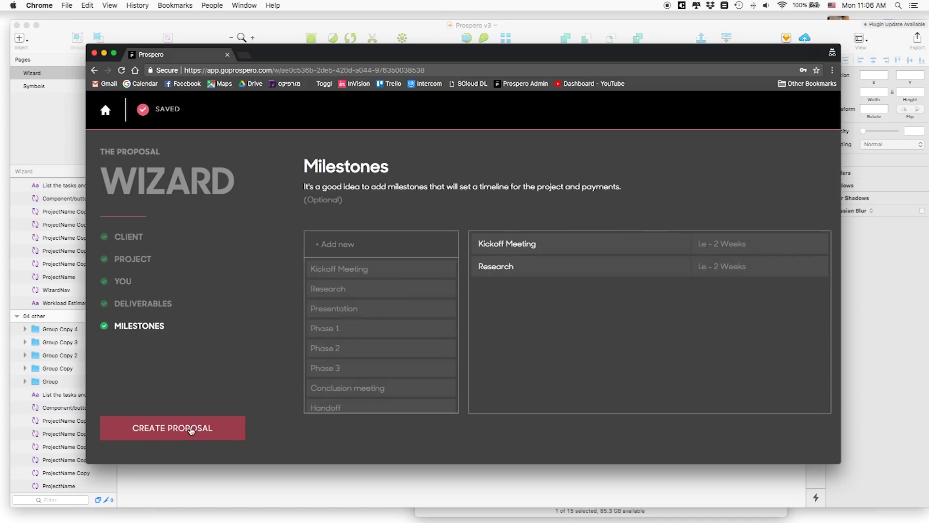
{"action": "left_click", "coordinate": [192, 430]}
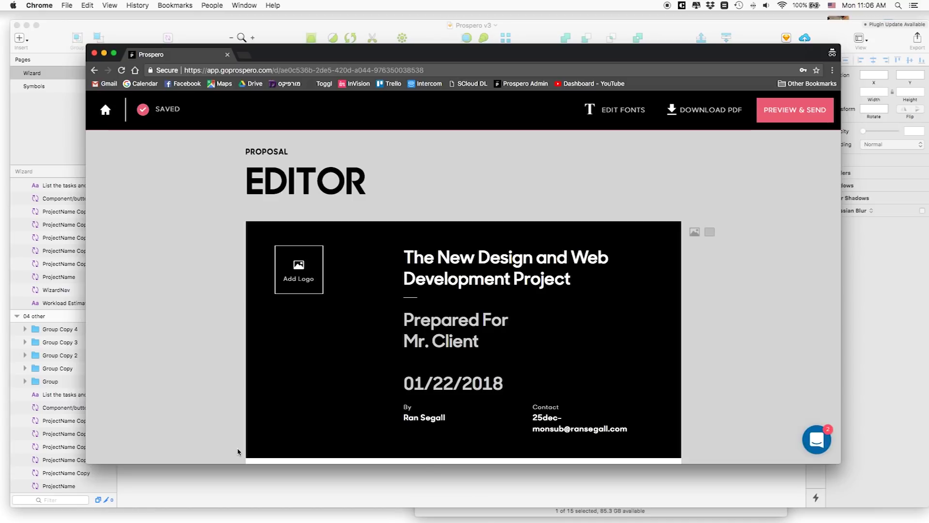
- Look through the generated proposal in the editor, from the cover down to the fees and milestones
{"action": "scroll", "coordinate": [497, 345], "scroll_direction": "down", "scroll_amount": 10}
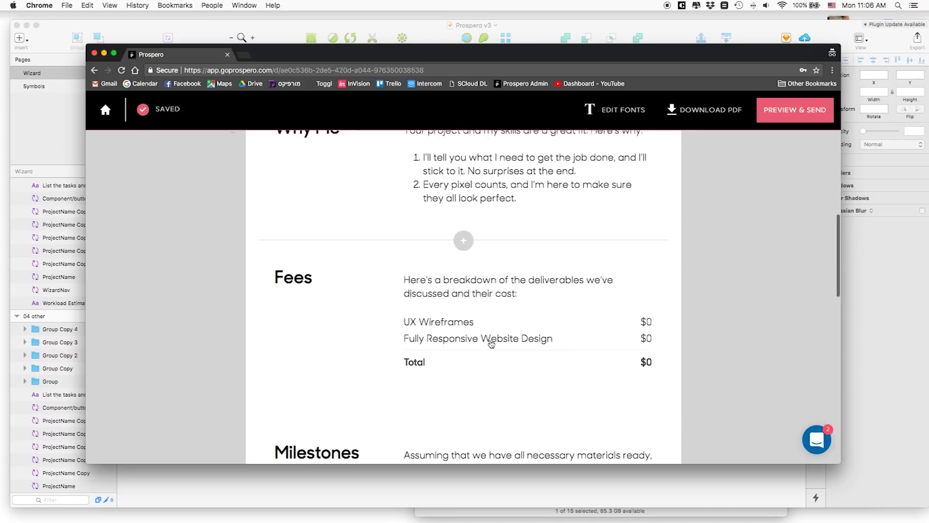
{"action": "scroll", "coordinate": [491, 344], "scroll_direction": "up", "scroll_amount": 7}
{"action": "scroll", "coordinate": [491, 344], "scroll_direction": "up", "scroll_amount": 3}
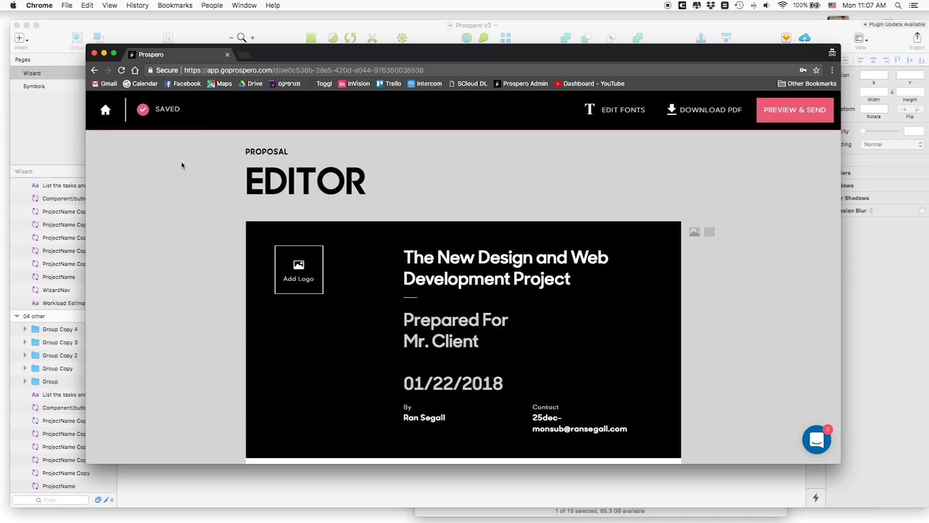
- Switch to the Prospero v3 wireframes in Sketch and examine the welcome and project type screens, 01 and 02
{"action": "left_click", "coordinate": [253, 31]}
{"action": "scroll", "coordinate": [531, 228], "scroll_direction": "left", "scroll_amount": 2}
{"action": "scroll", "coordinate": [531, 228], "scroll_direction": "right", "scroll_amount": 3}
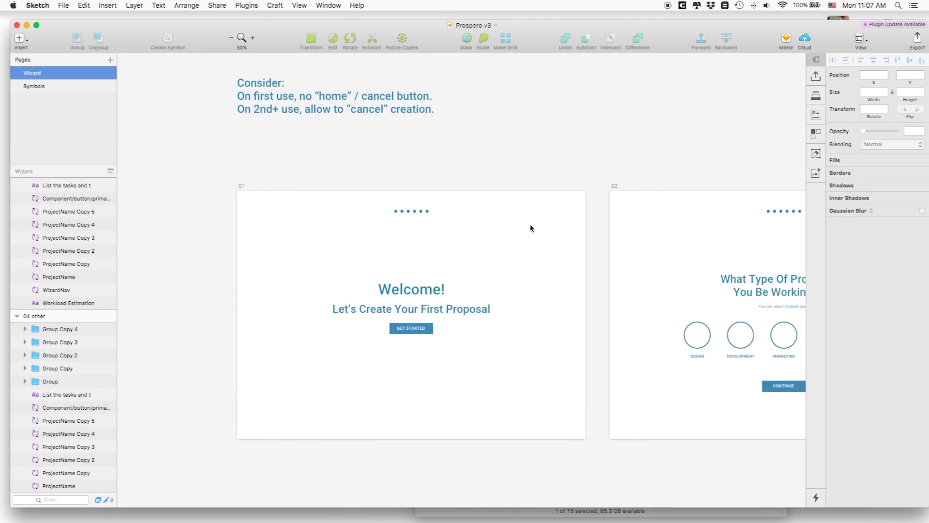
{"action": "scroll", "coordinate": [345, 183], "scroll_direction": "left", "scroll_amount": 2}
{"action": "scroll", "coordinate": [344, 182], "scroll_direction": "right", "scroll_amount": 2}
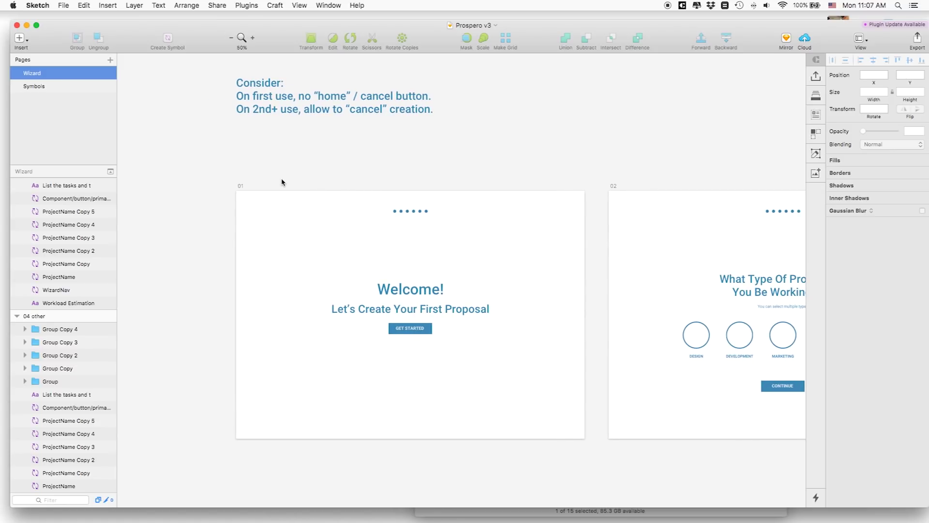
{"action": "scroll", "coordinate": [279, 169], "scroll_direction": "right", "scroll_amount": 1}
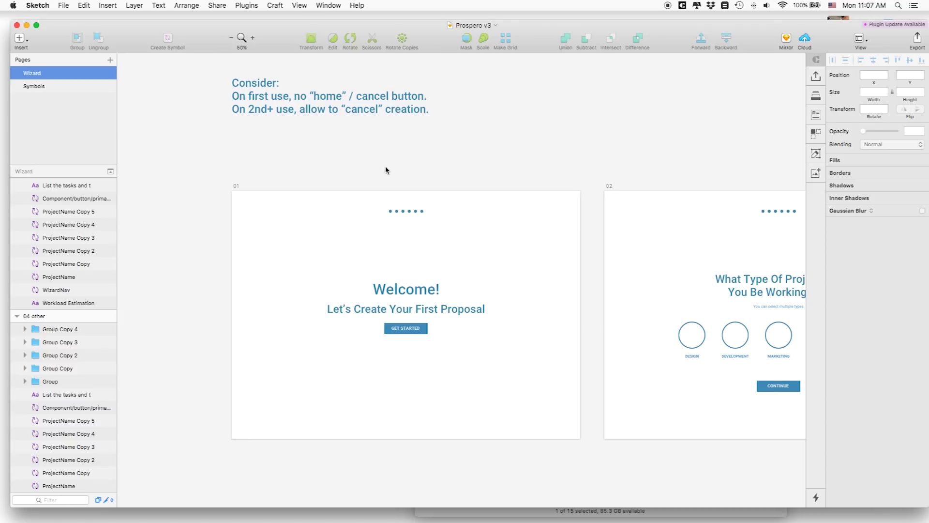
{"action": "scroll", "coordinate": [386, 170], "scroll_direction": "left", "scroll_amount": 2}
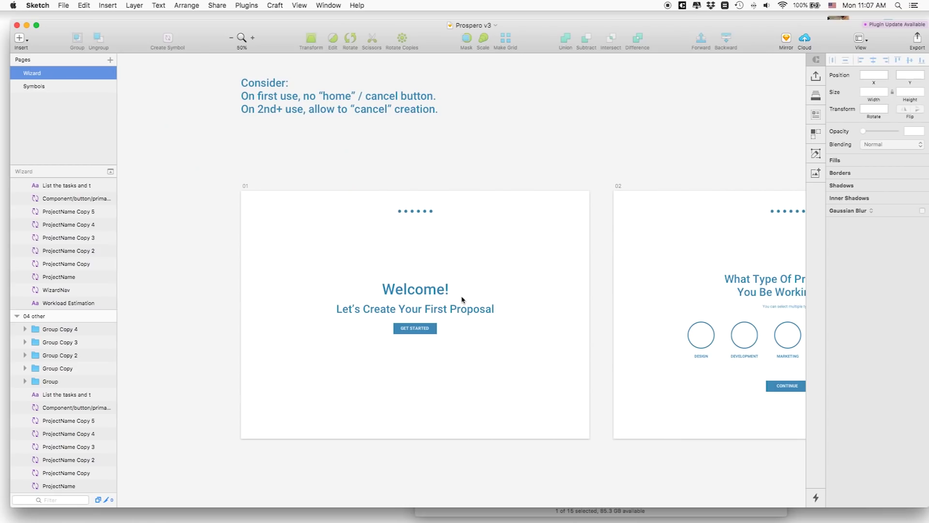
{"action": "scroll", "coordinate": [411, 328], "scroll_direction": "right", "scroll_amount": 10}
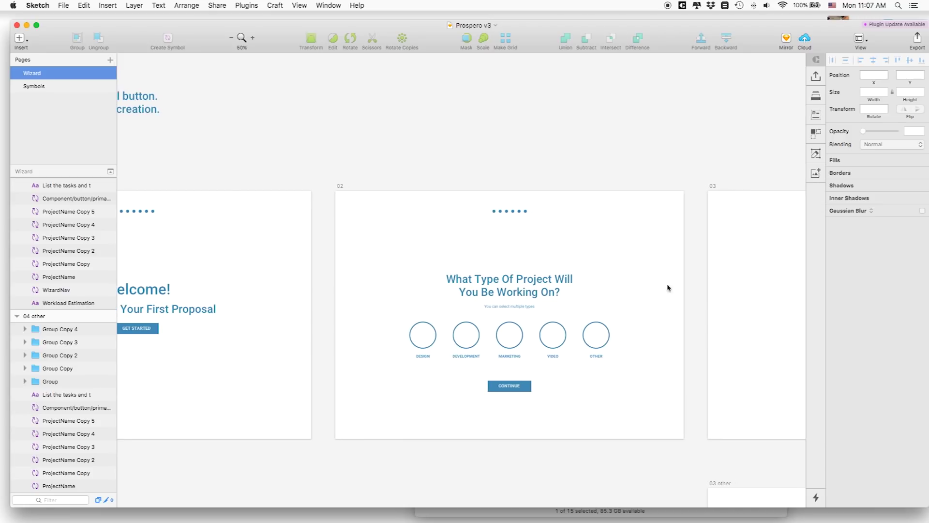
{"action": "scroll", "coordinate": [381, 329], "scroll_direction": "right", "scroll_amount": 2}
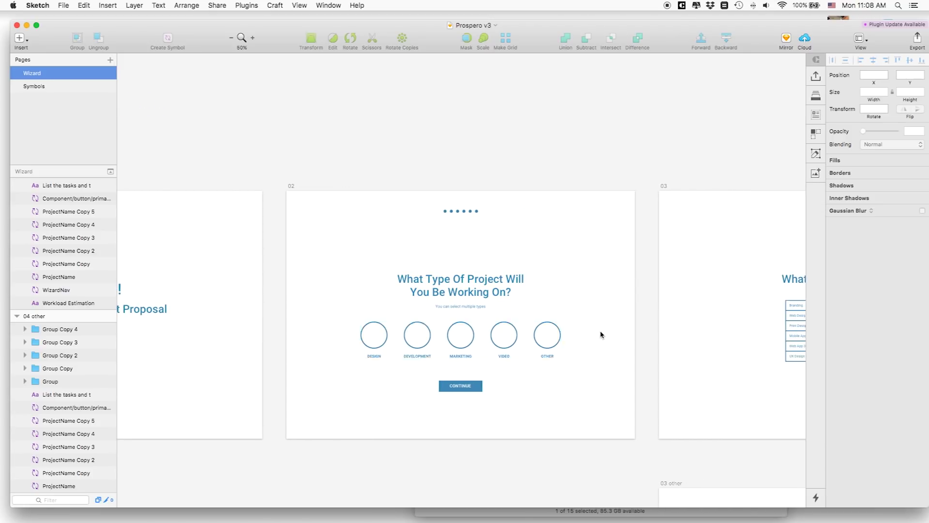
- Examine the project selection and workload estimation wireframes, artboards 03 and 04, at 100% size
{"action": "scroll", "coordinate": [550, 317], "scroll_direction": "right", "scroll_amount": 13}
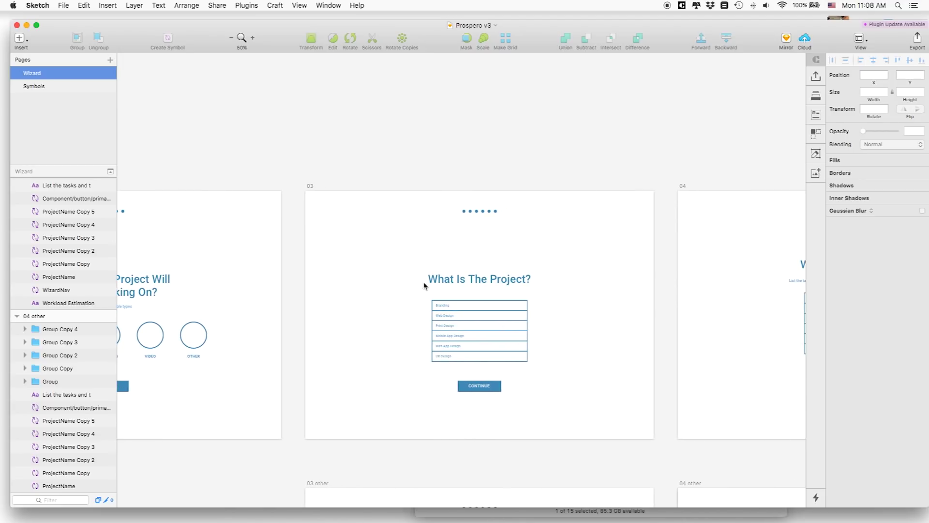
{"action": "key", "text": "super+0"}
{"action": "scroll", "coordinate": [503, 211], "scroll_direction": "down", "scroll_amount": 2}
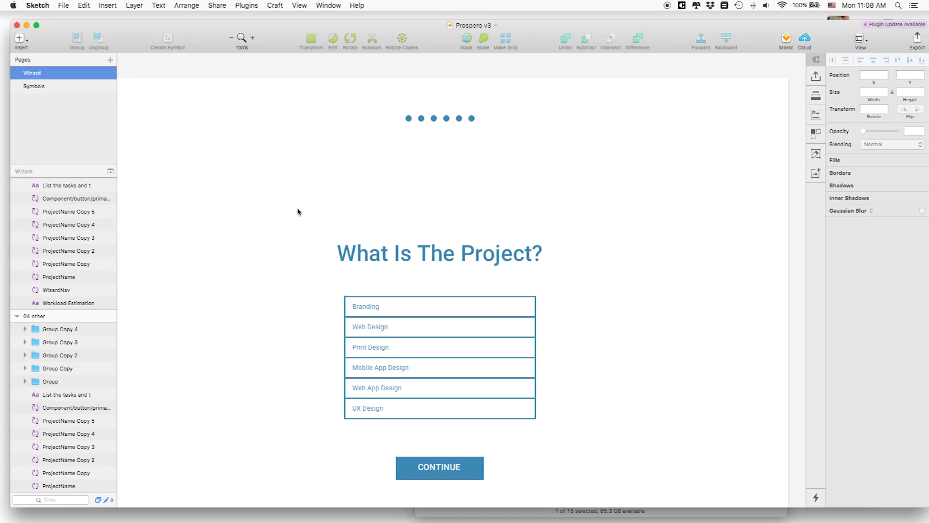
{"action": "scroll", "coordinate": [324, 252], "scroll_direction": "down", "scroll_amount": 1}
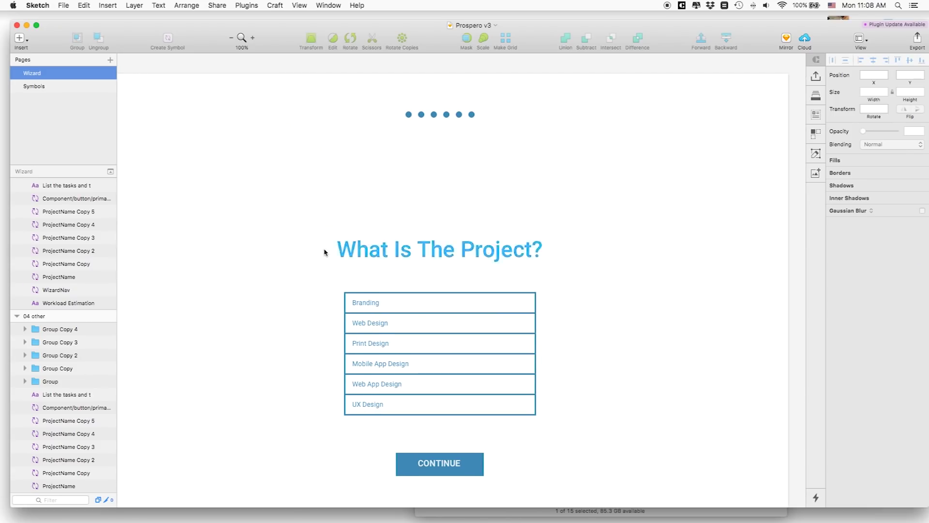
{"action": "scroll", "coordinate": [325, 268], "scroll_direction": "right", "scroll_amount": 15}
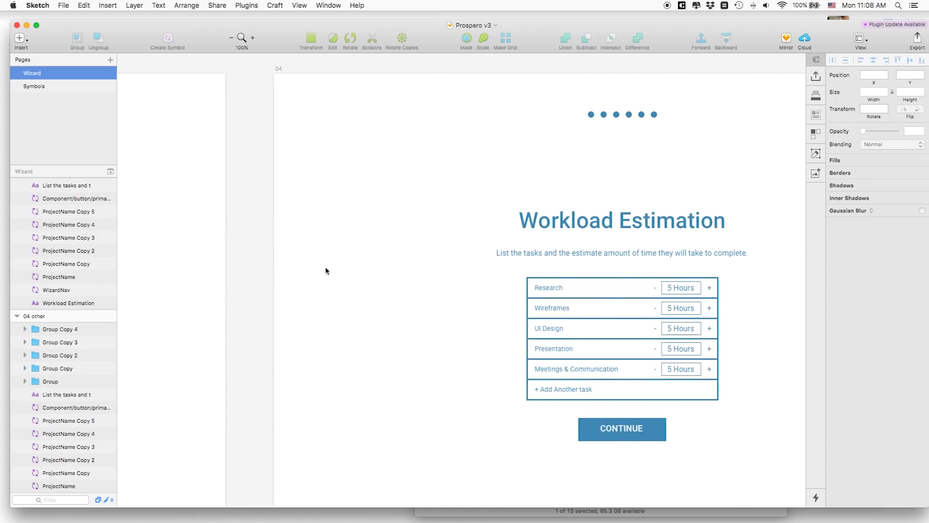
{"action": "scroll", "coordinate": [313, 269], "scroll_direction": "right", "scroll_amount": 5}
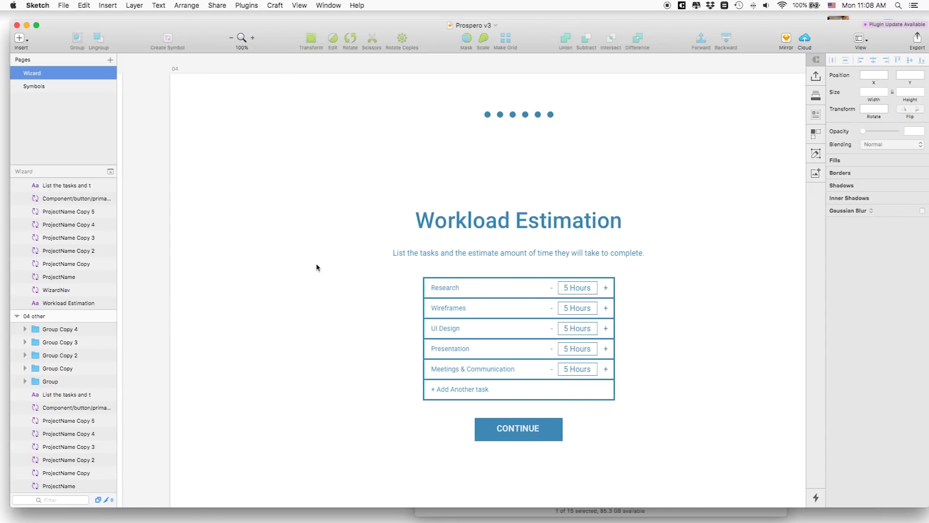
{"action": "scroll", "coordinate": [327, 251], "scroll_direction": "right", "scroll_amount": 2}
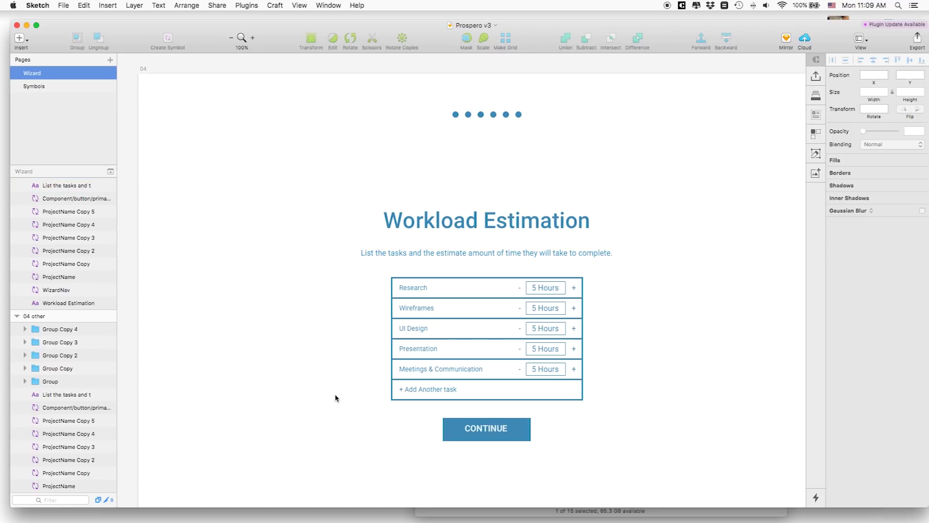
{"action": "scroll", "coordinate": [635, 334], "scroll_direction": "down", "scroll_amount": 1}
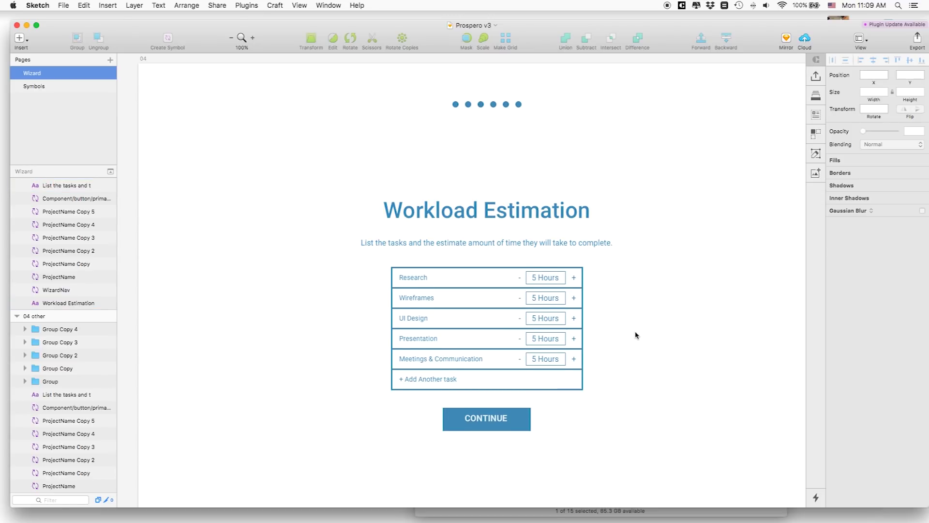
- Examine the remaining wizard wireframes, from the extras and hourly rate screens to the client name and proposal creation screens
{"action": "scroll", "coordinate": [408, 317], "scroll_direction": "right", "scroll_amount": 5}
{"action": "scroll", "coordinate": [407, 317], "scroll_direction": "right", "scroll_amount": 15}
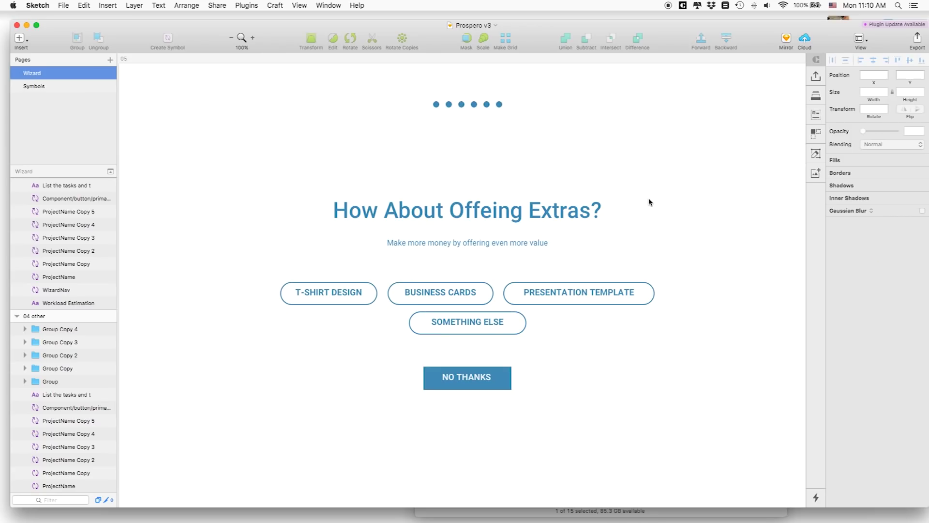
{"action": "scroll", "coordinate": [616, 197], "scroll_direction": "right", "scroll_amount": 15}
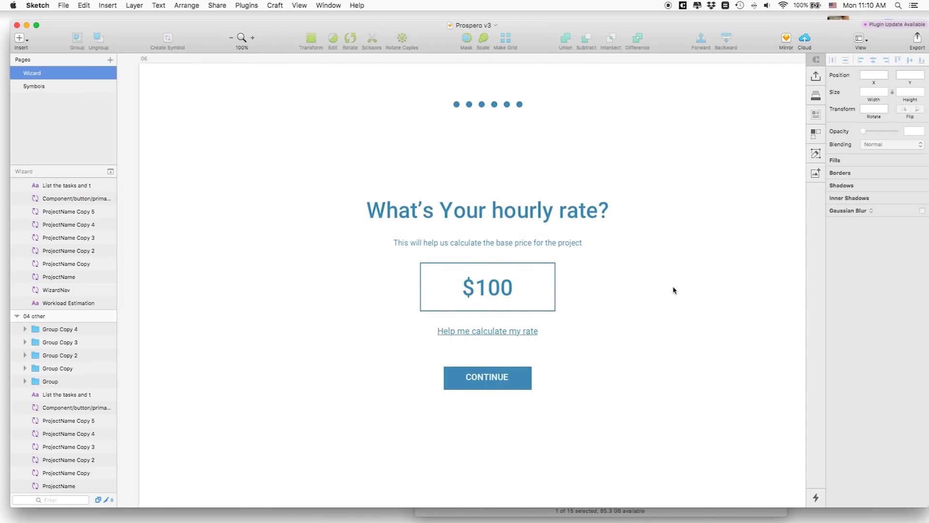
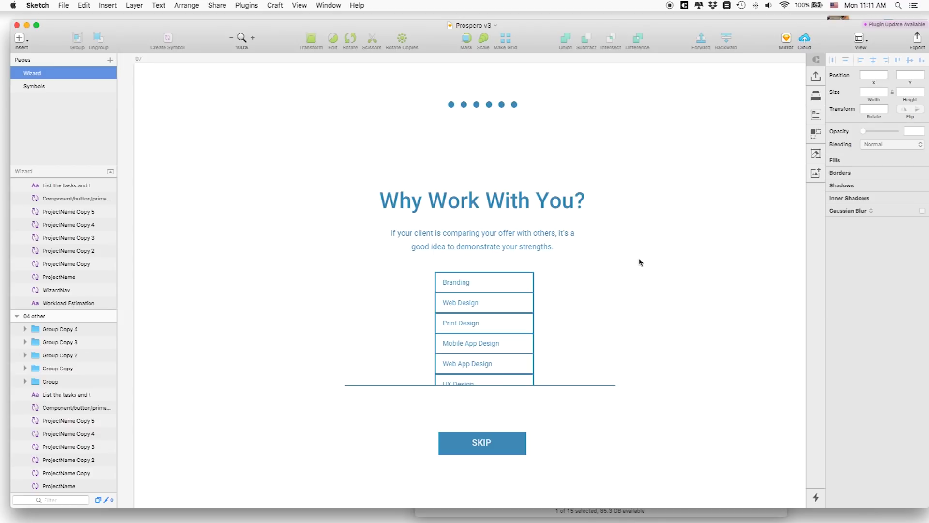
{"action": "scroll", "coordinate": [639, 262], "scroll_direction": "right", "scroll_amount": 15}
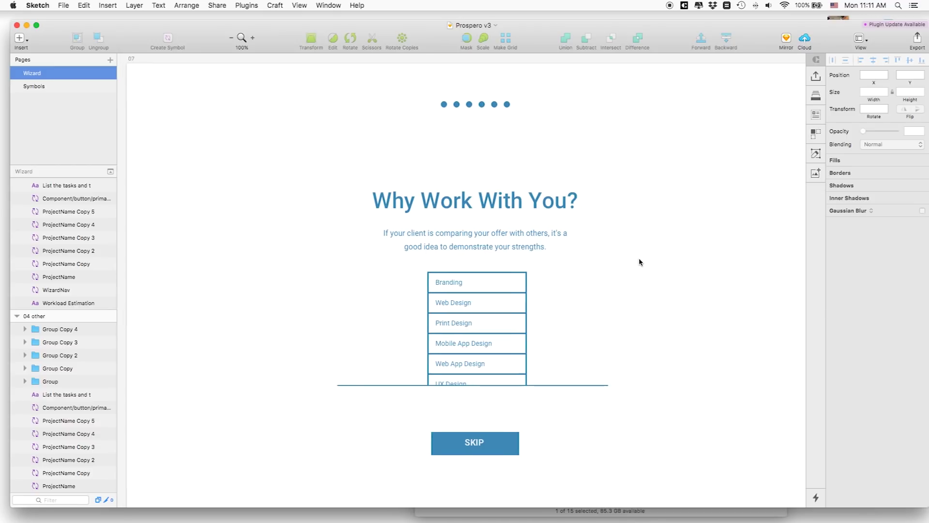
{"action": "scroll", "coordinate": [448, 212], "scroll_direction": "right", "scroll_amount": 4}
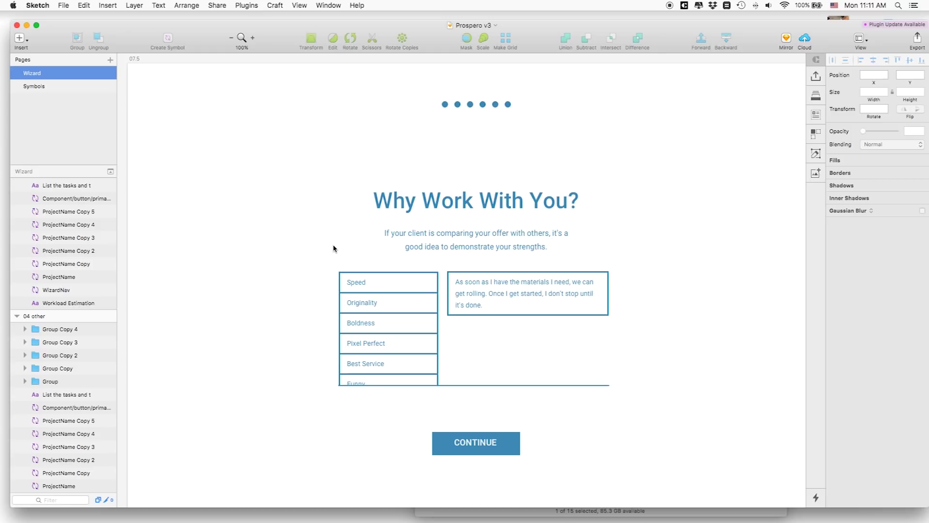
{"action": "scroll", "coordinate": [320, 240], "scroll_direction": "right", "scroll_amount": 10}
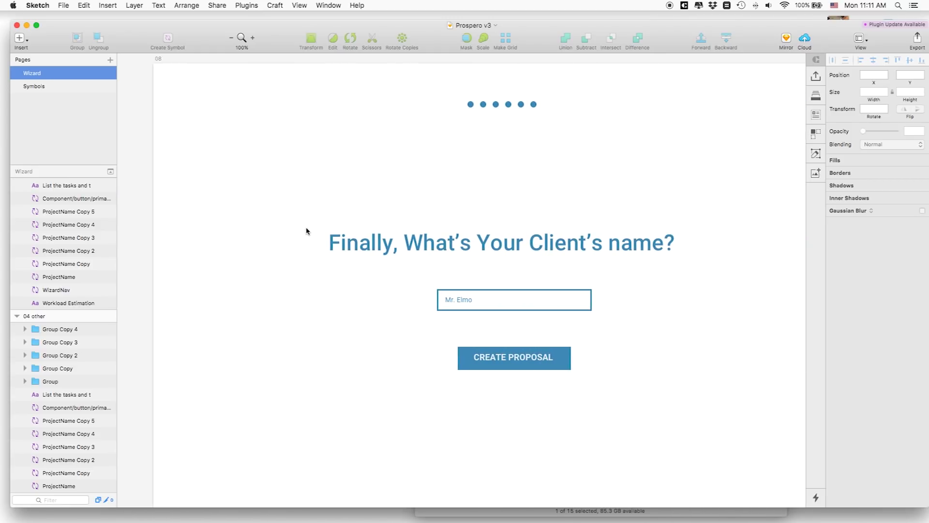
{"action": "scroll", "coordinate": [306, 230], "scroll_direction": "right", "scroll_amount": 15}
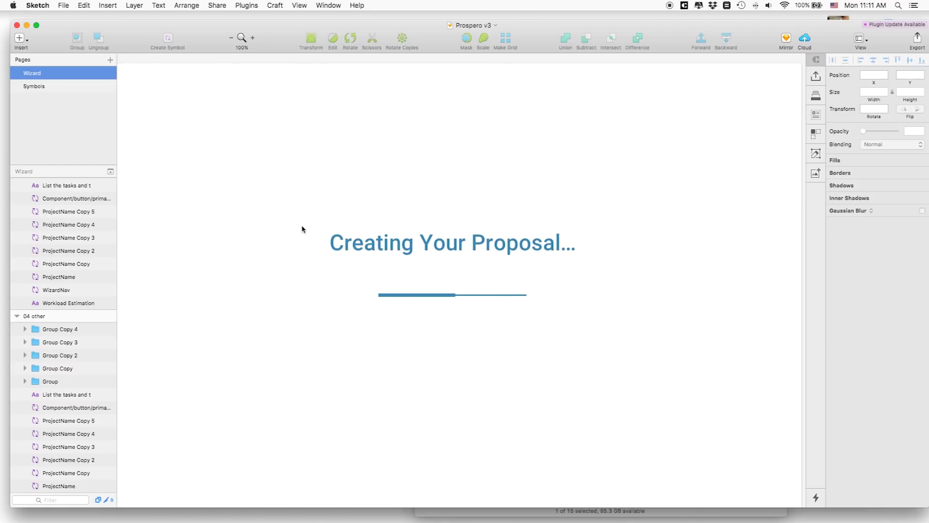
- Review the wireframes at 50% size back from the proposal creation screen to welcome screen 01
{"action": "key", "text": "super+minus"}
{"action": "scroll", "coordinate": [280, 228], "scroll_direction": "left", "scroll_amount": 20}
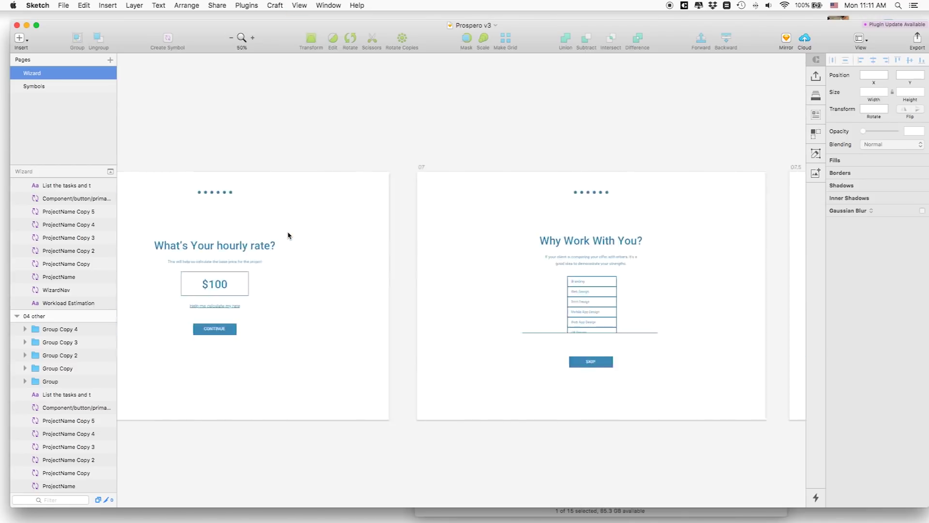
{"action": "scroll", "coordinate": [288, 236], "scroll_direction": "left", "scroll_amount": 20}
{"action": "scroll", "coordinate": [288, 236], "scroll_direction": "left", "scroll_amount": 15}
{"action": "scroll", "coordinate": [295, 235], "scroll_direction": "left", "scroll_amount": 12}
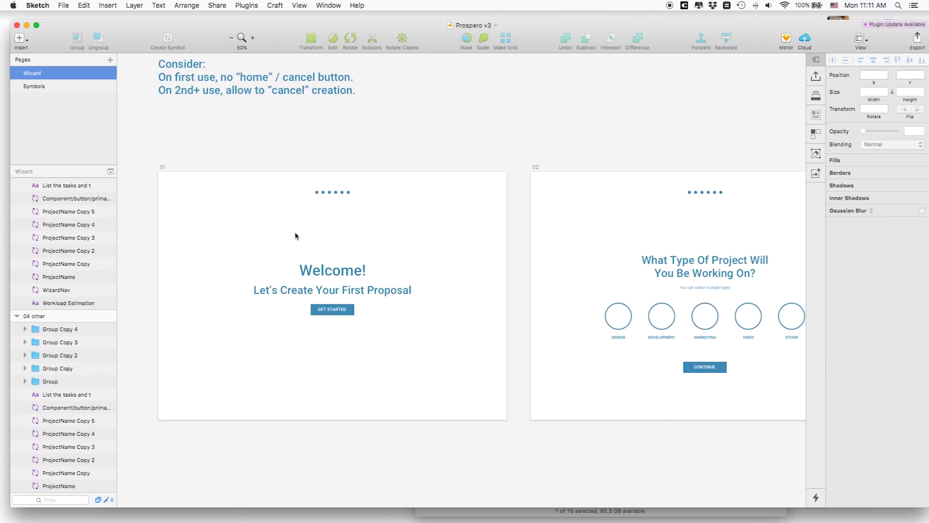
- Switch to Prospero in Chrome, start a new proposal from the dashboard and continue past the wizard's Client Info page
{"action": "key", "text": "super+Tab"}
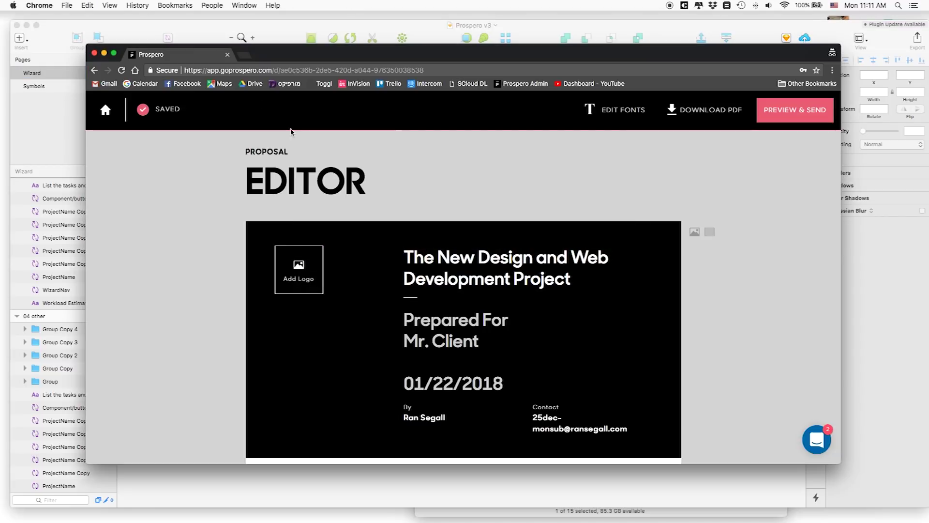
{"action": "left_click", "coordinate": [102, 111]}
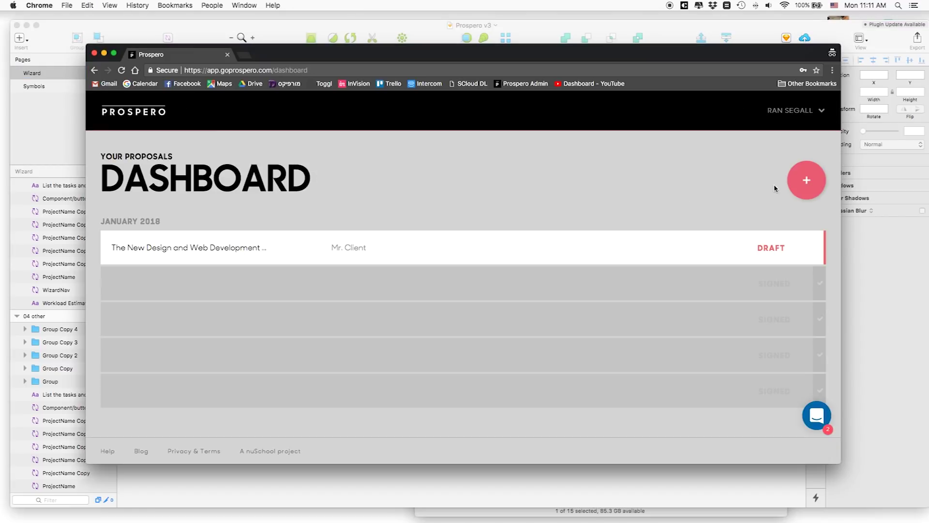
{"action": "left_click", "coordinate": [804, 182]}
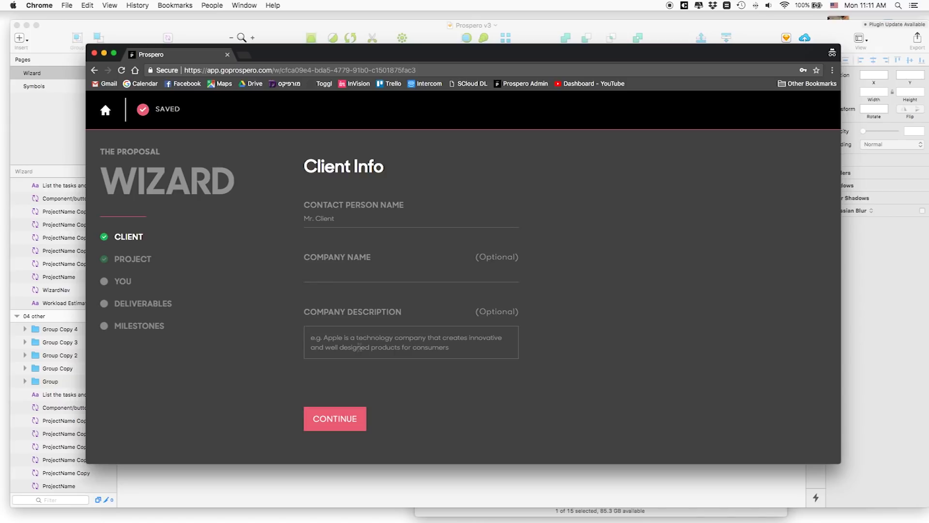
{"action": "left_click", "coordinate": [342, 417]}
{"action": "left_click", "coordinate": [364, 308]}
{"action": "left_click", "coordinate": [376, 388]}
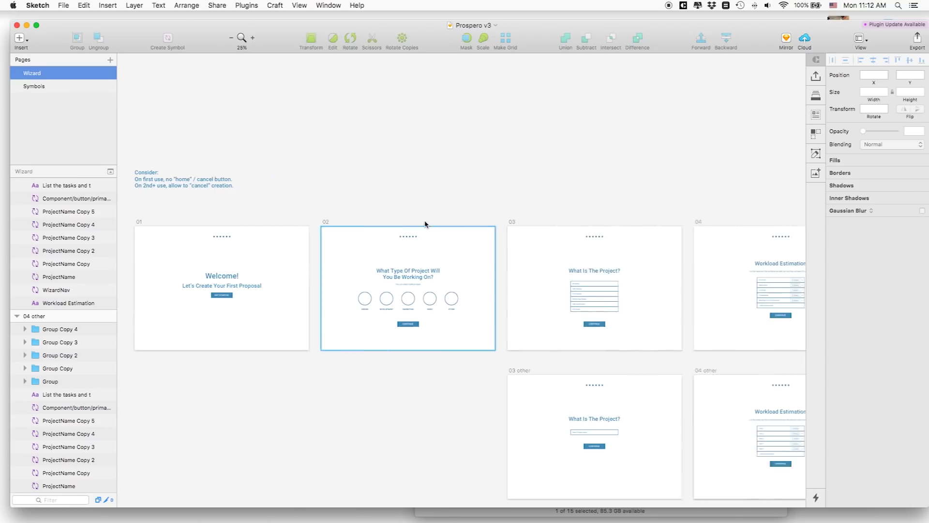
- Switch back to the Sketch wireframes and survey the sequence of wizard screens at 25% size
{"action": "scroll", "coordinate": [425, 224], "scroll_direction": "right", "scroll_amount": 15}
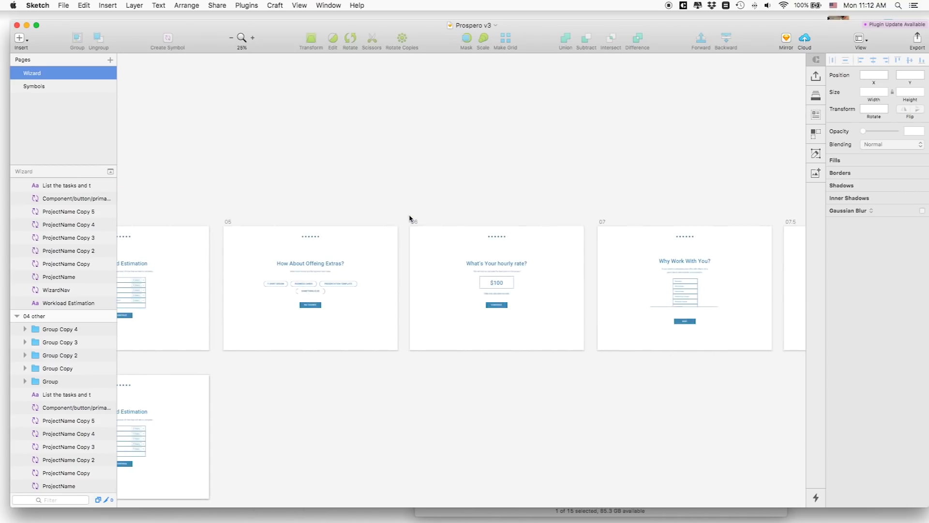
{"action": "scroll", "coordinate": [411, 218], "scroll_direction": "left", "scroll_amount": 15}
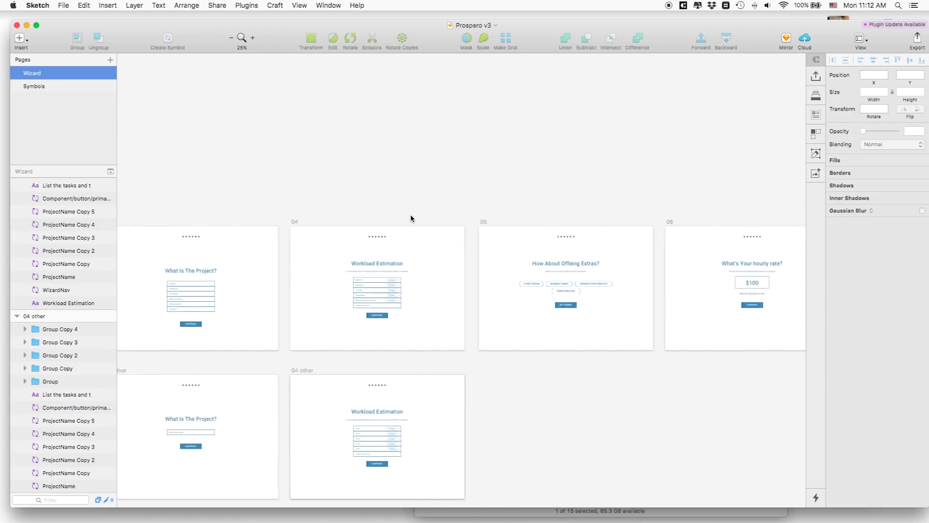
{"action": "scroll", "coordinate": [374, 202], "scroll_direction": "right", "scroll_amount": 2}
{"action": "scroll", "coordinate": [373, 201], "scroll_direction": "down", "scroll_amount": 5}
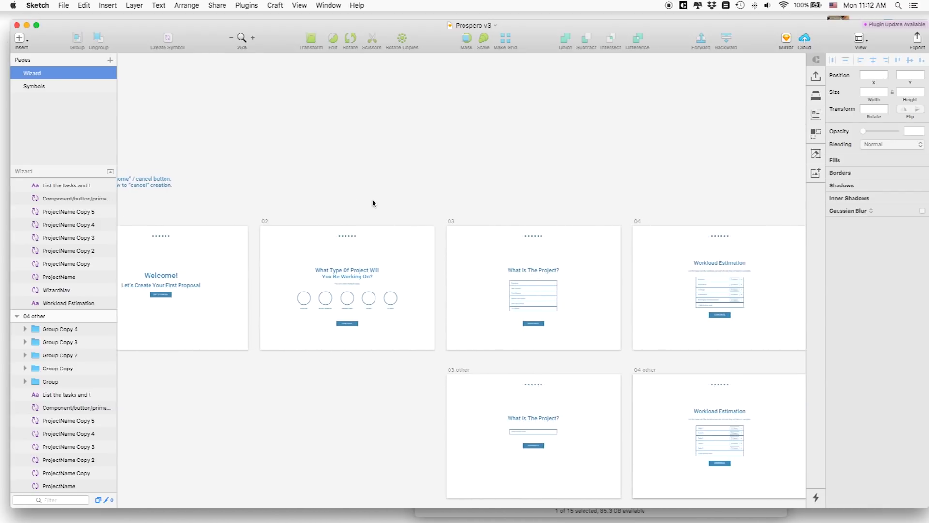
- Examine the Other project type branch, from screen 02 to artboards 03 other and 04 other, up to 100% size
{"action": "key", "text": "super+plus"}
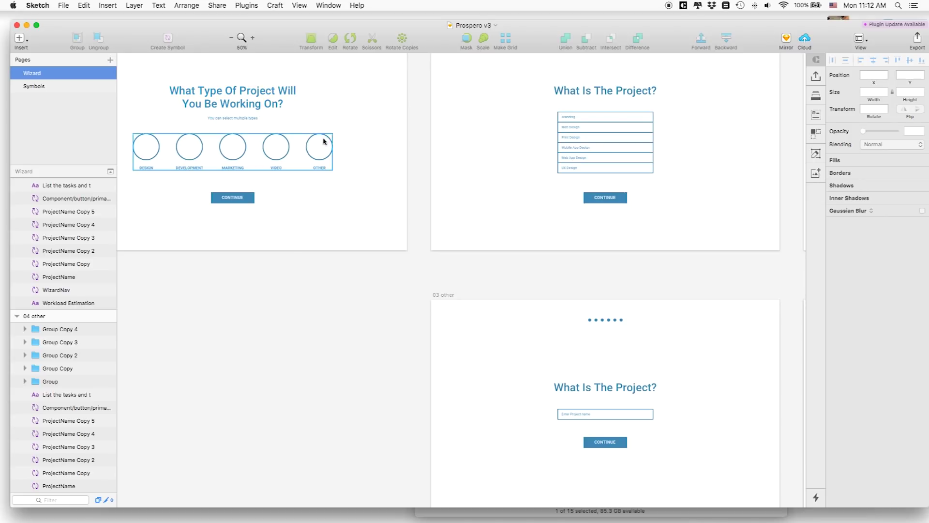
{"action": "scroll", "coordinate": [488, 320], "scroll_direction": "down", "scroll_amount": 5}
{"action": "scroll", "coordinate": [487, 320], "scroll_direction": "right", "scroll_amount": 3}
{"action": "scroll", "coordinate": [488, 320], "scroll_direction": "right", "scroll_amount": 6}
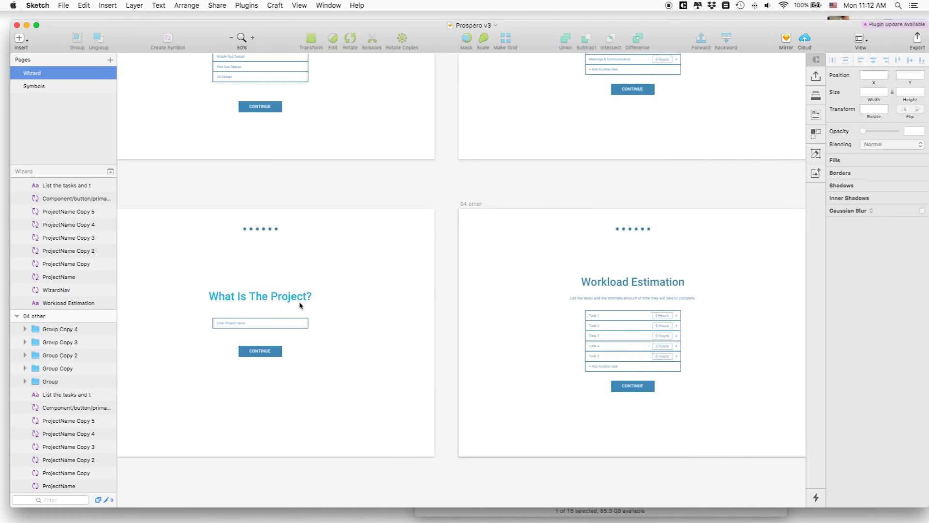
{"action": "key", "text": "super+0"}
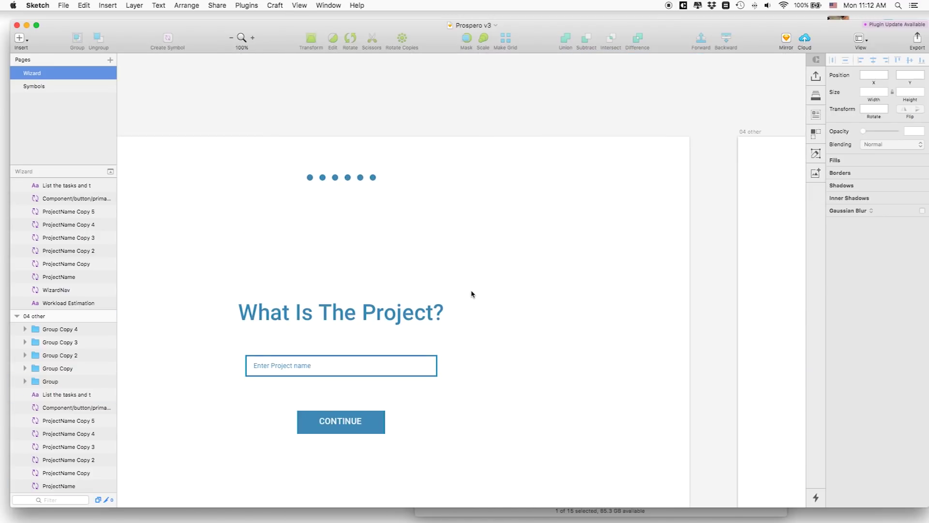
{"action": "scroll", "coordinate": [472, 294], "scroll_direction": "right", "scroll_amount": 15}
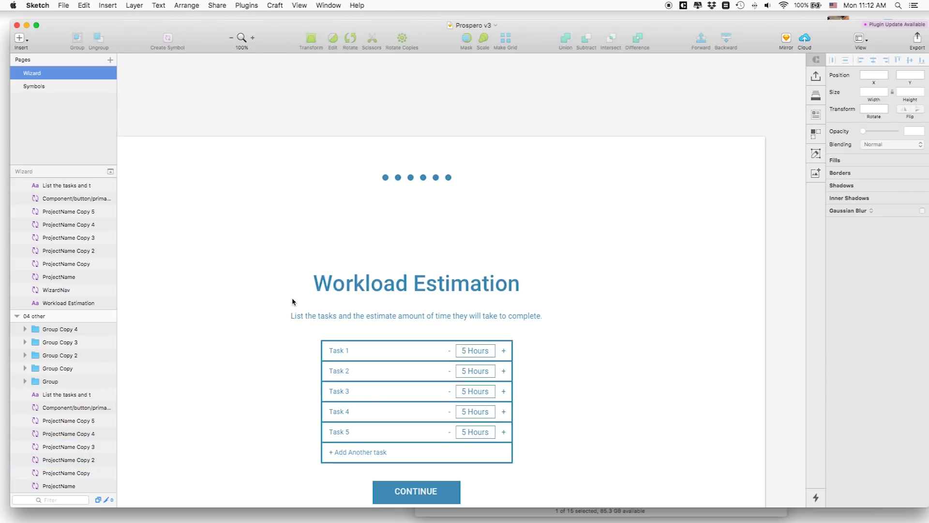
{"action": "key", "text": "super+minus"}
{"action": "key", "text": "super+minus"}
{"action": "scroll", "coordinate": [304, 222], "scroll_direction": "up", "scroll_amount": 3}
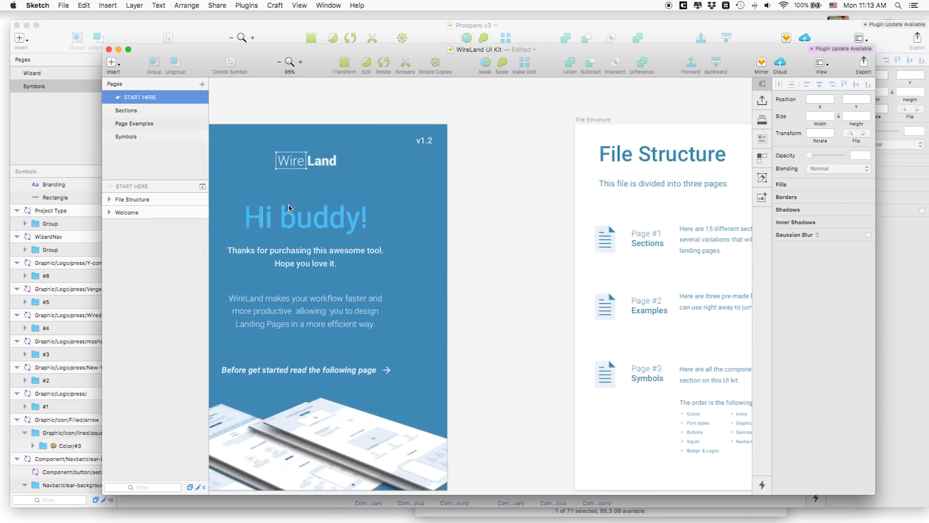
- Look over the start page of the WireLand UI Kit document and open its Page Examples and Symbols pages
{"action": "scroll", "coordinate": [353, 175], "scroll_direction": "left", "scroll_amount": 3}
{"action": "key", "text": "super+minus"}
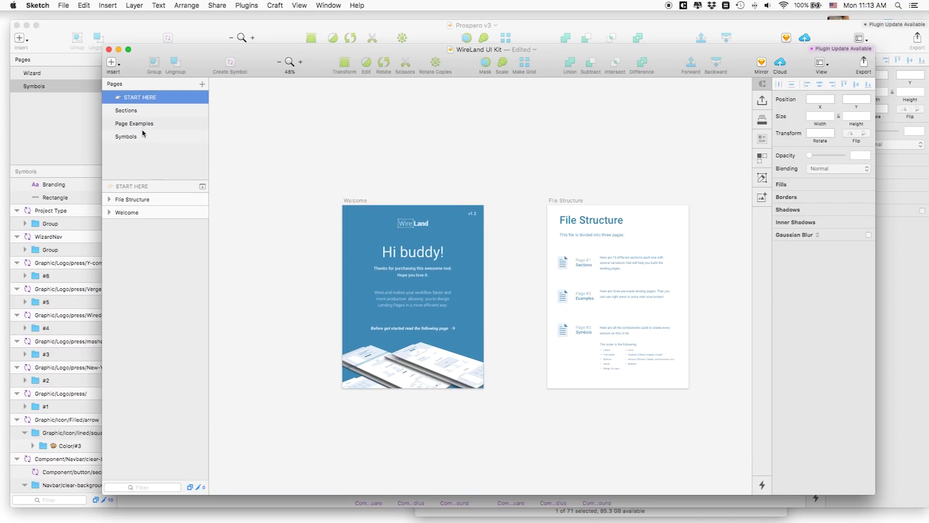
{"action": "left_click", "coordinate": [136, 125]}
{"action": "left_click", "coordinate": [125, 137]}
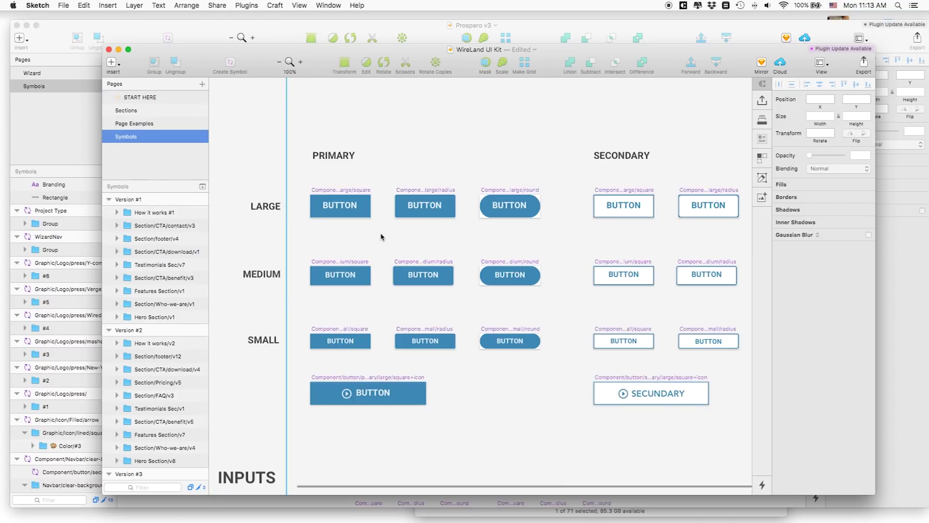
- Examine the UI kit's button, input, badge and logo symbols and the typography styles in the Prospero v3 symbols
{"action": "scroll", "coordinate": [332, 228], "scroll_direction": "down", "scroll_amount": 10}
{"action": "scroll", "coordinate": [333, 228], "scroll_direction": "up", "scroll_amount": 11}
{"action": "scroll", "coordinate": [333, 227], "scroll_direction": "down", "scroll_amount": 10}
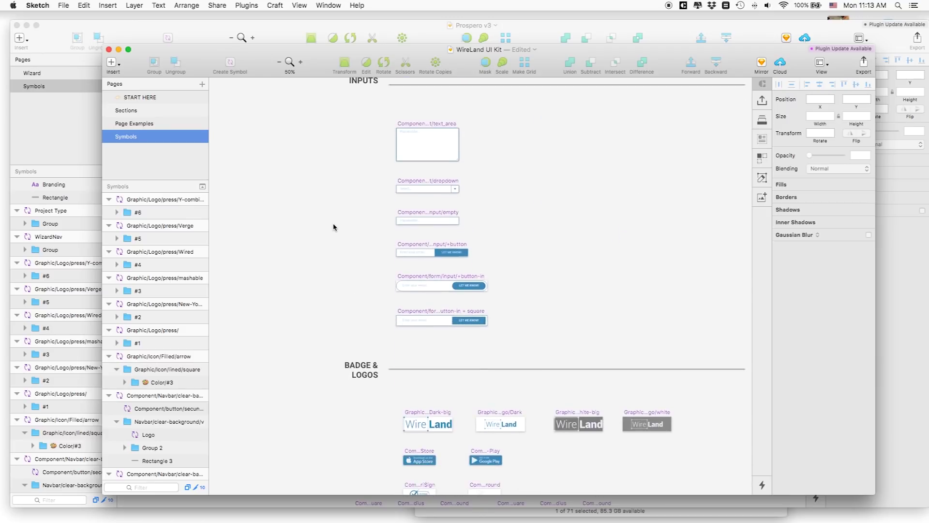
{"action": "scroll", "coordinate": [333, 228], "scroll_direction": "up", "scroll_amount": 7}
{"action": "scroll", "coordinate": [333, 227], "scroll_direction": "up", "scroll_amount": 12}
{"action": "scroll", "coordinate": [335, 229], "scroll_direction": "down", "scroll_amount": 5}
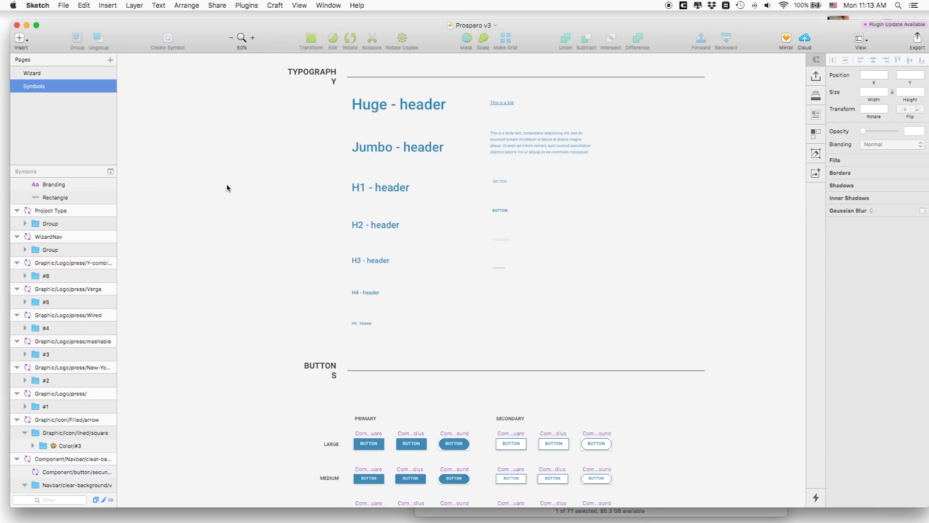
- Return to the Wizard page of Prospero v3 and inspect the text style of the Welcome! heading on artboard 01
{"action": "scroll", "coordinate": [230, 187], "scroll_direction": "up", "scroll_amount": 4}
{"action": "left_click", "coordinate": [61, 73]}
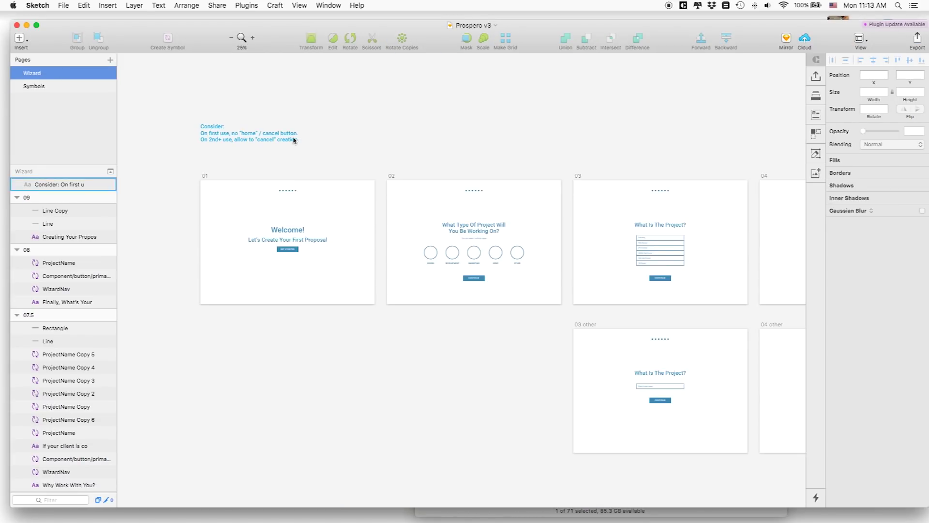
{"action": "left_click", "coordinate": [284, 234]}
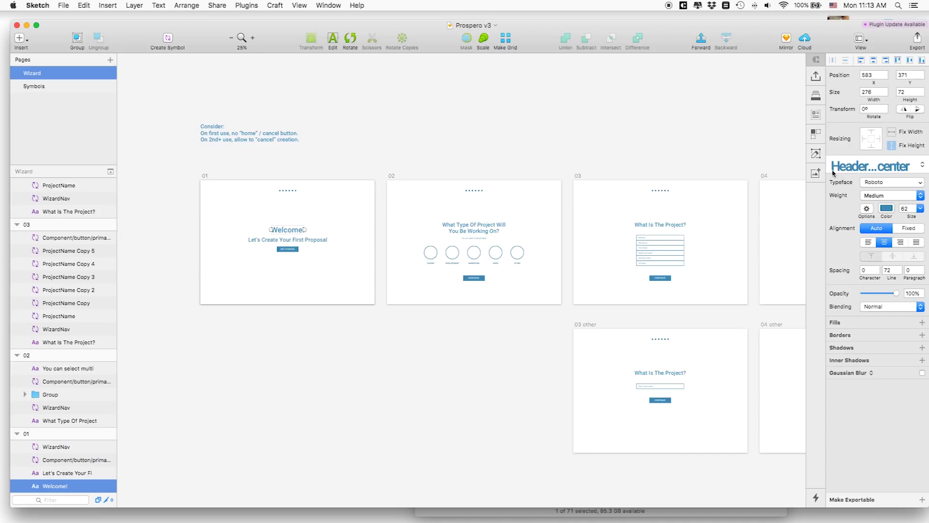
{"action": "left_click", "coordinate": [373, 152]}
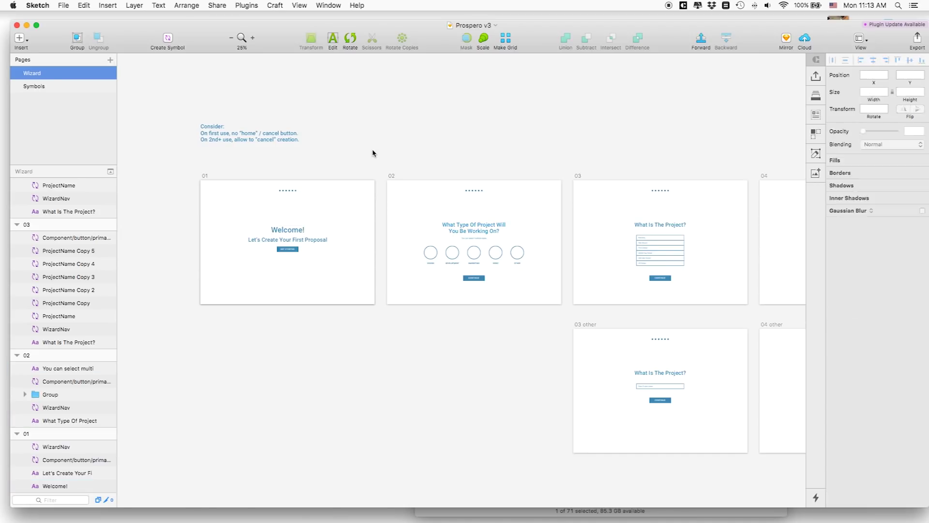